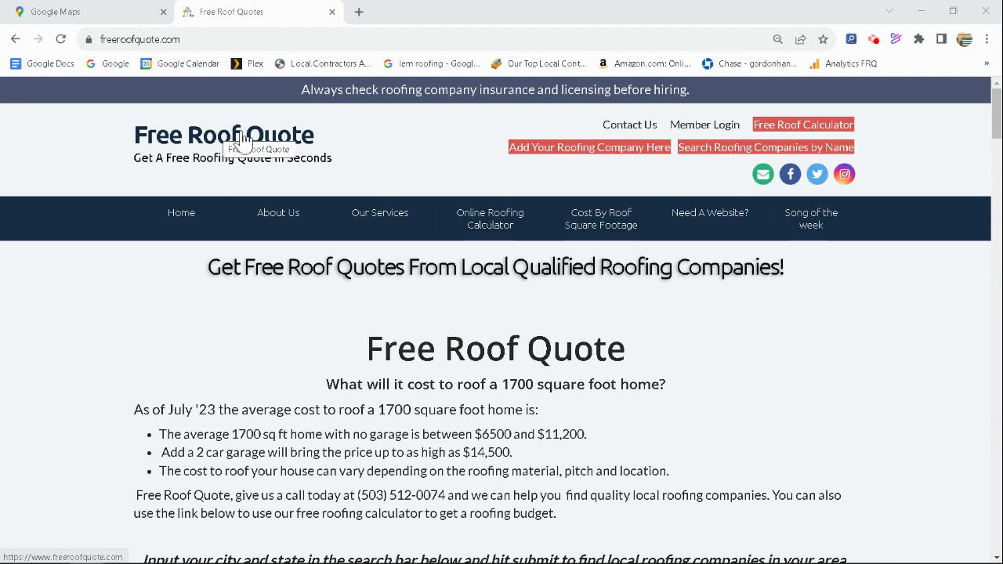
Open the Free Roof Calculator page from the Free Roof Quote homepage in a new tab.
click(786, 128)
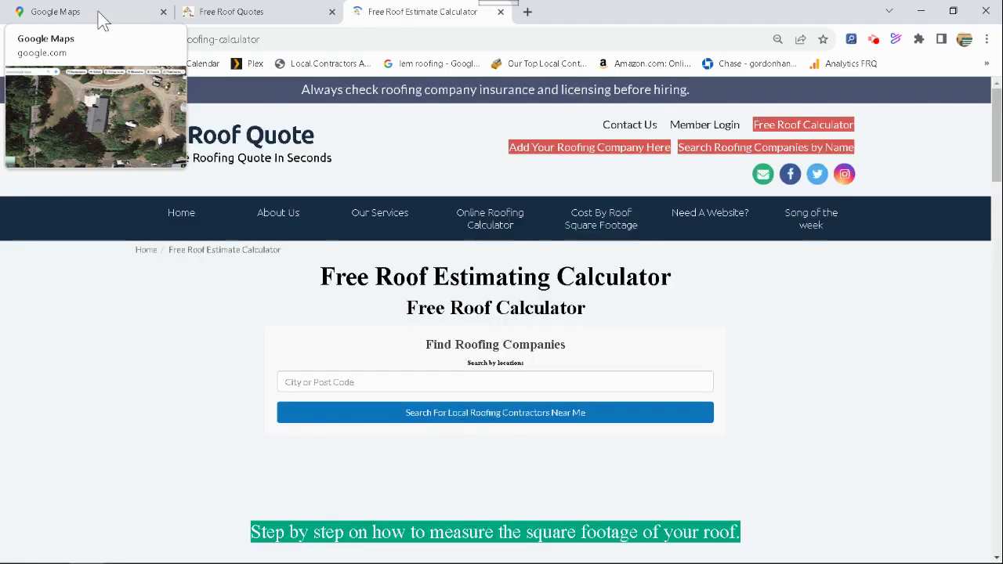
Switch to the Google Maps tab showing the house's satellite view.
click(98, 13)
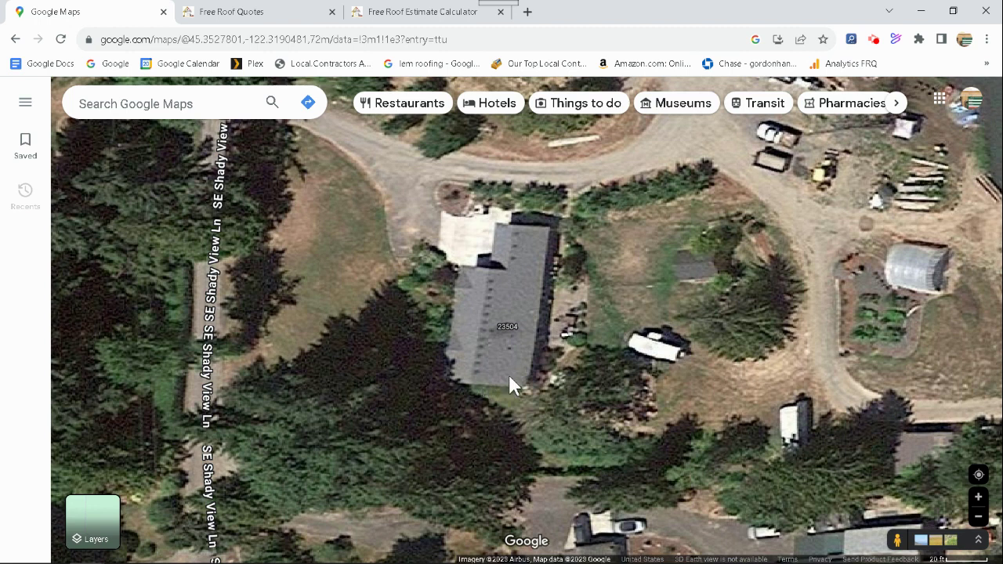
Trace the roof's corners with Measure distance into a closed shape of 2,946.04 ft² and 240.47 ft perimeter.
right_click(549, 226)
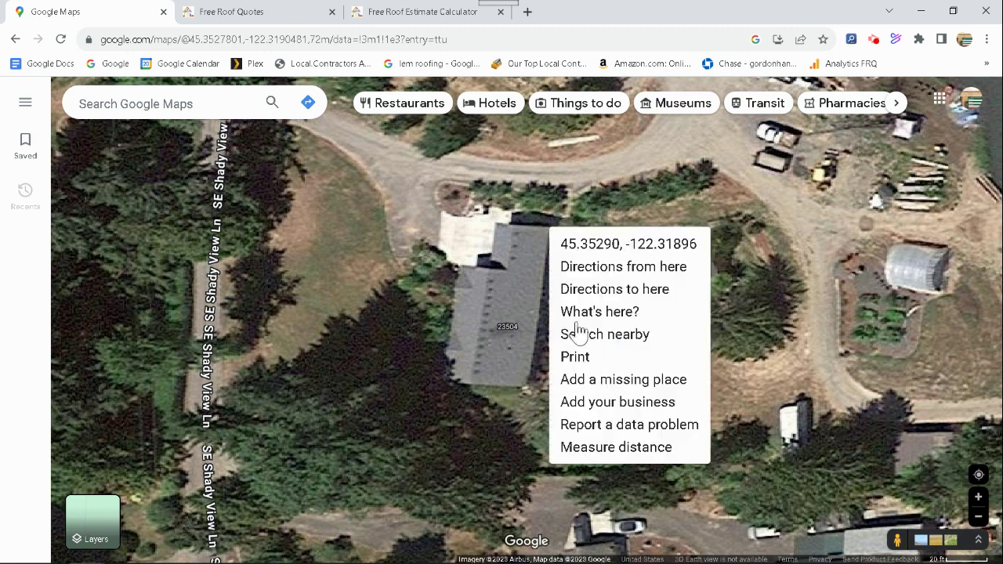
click(600, 448)
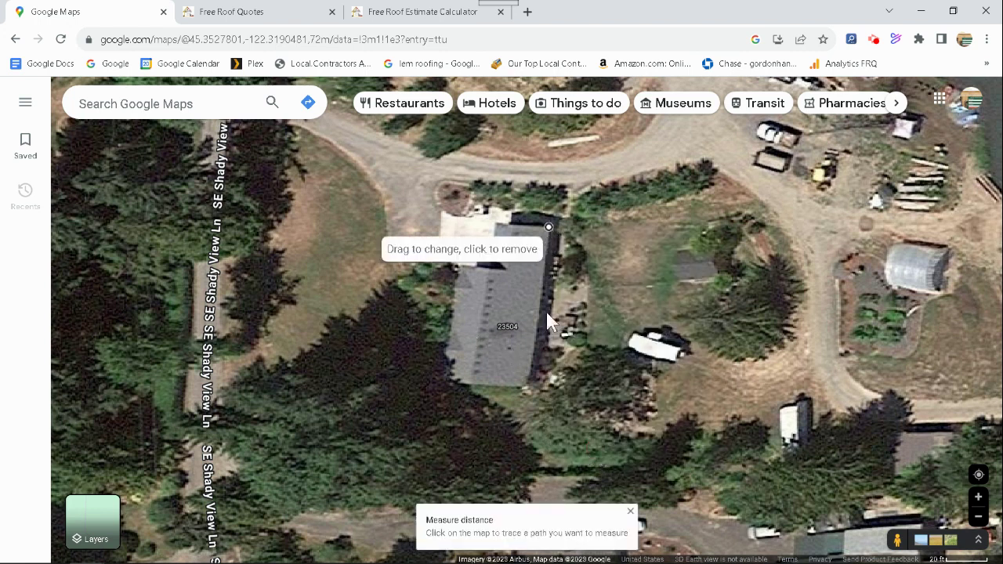
click(527, 384)
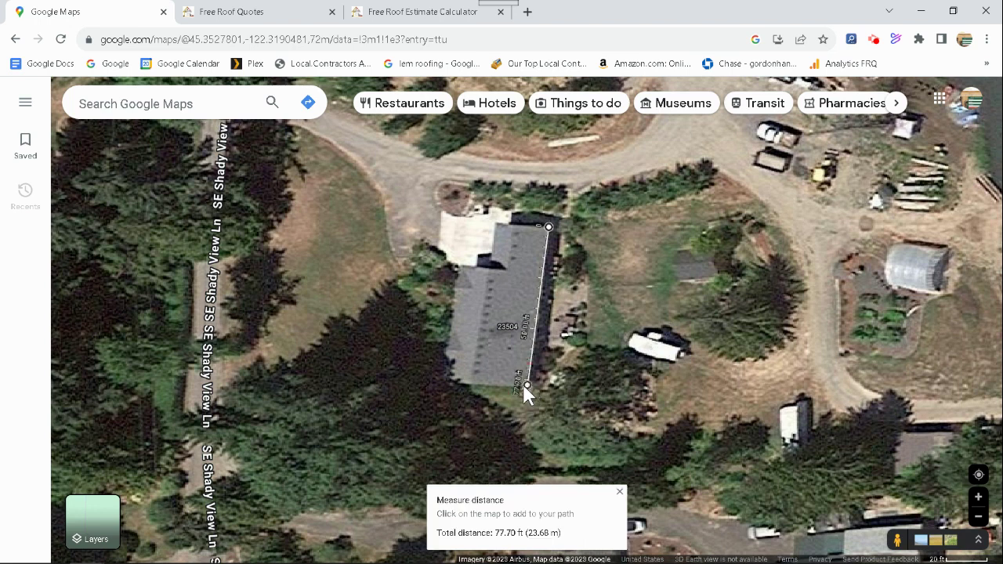
click(439, 382)
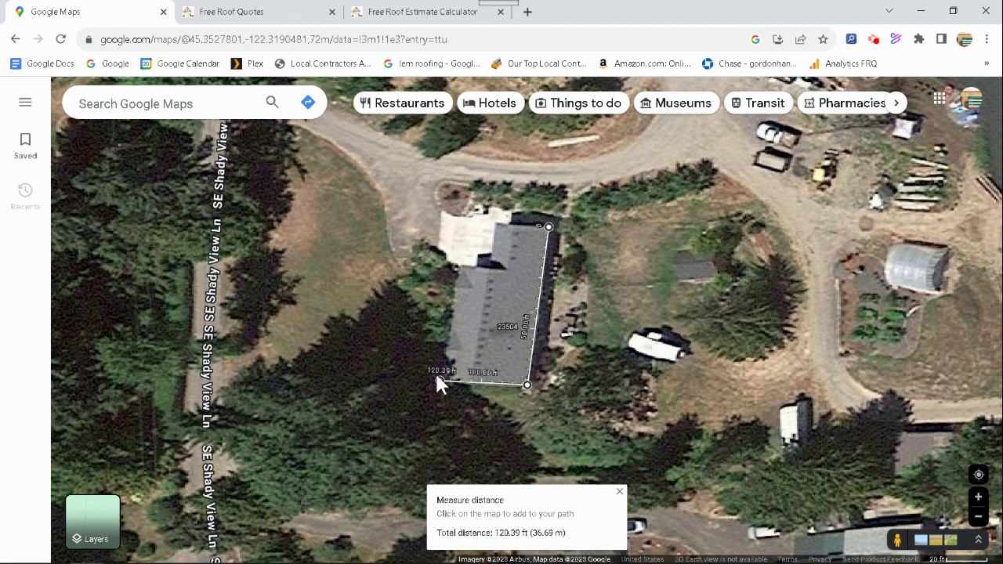
click(459, 264)
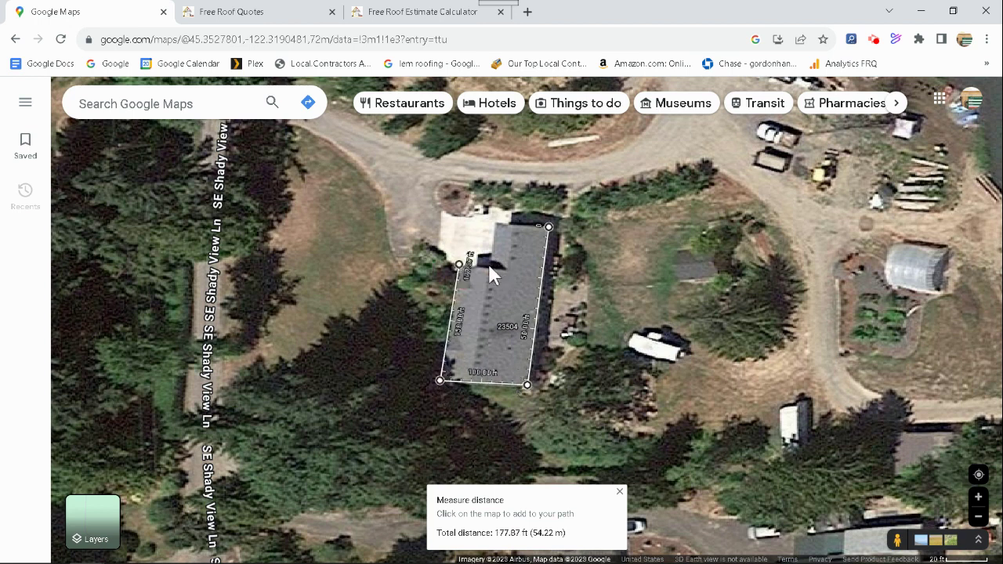
click(495, 222)
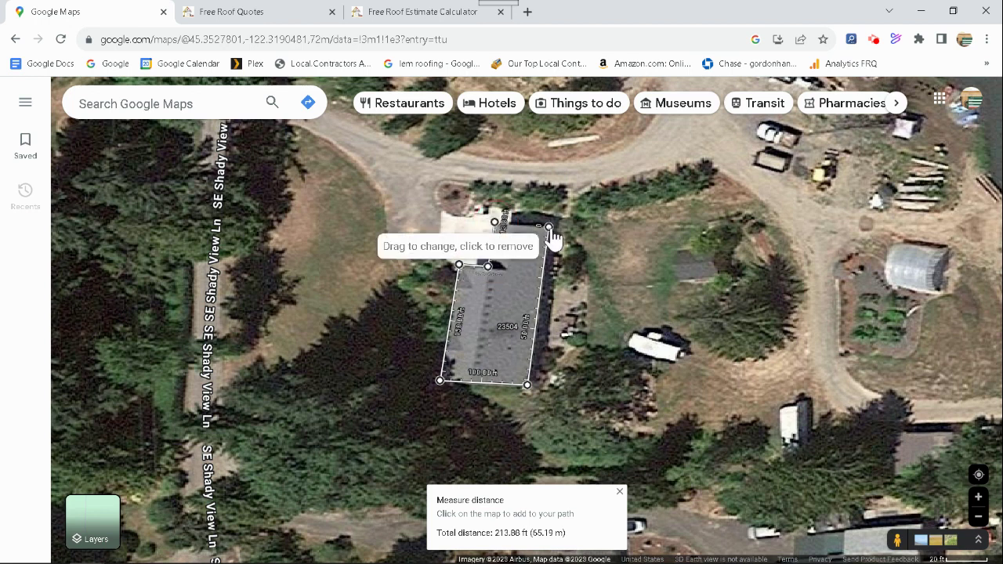
click(550, 228)
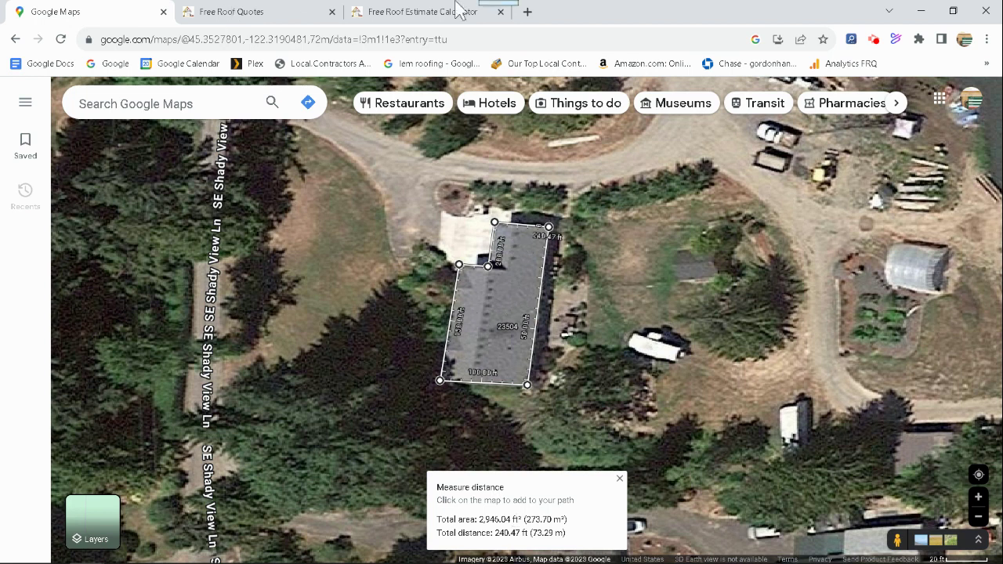
In the roofing calculator, replace the front measurement 60 with 2950.
click(433, 11)
scroll(584, 344, down, 4)
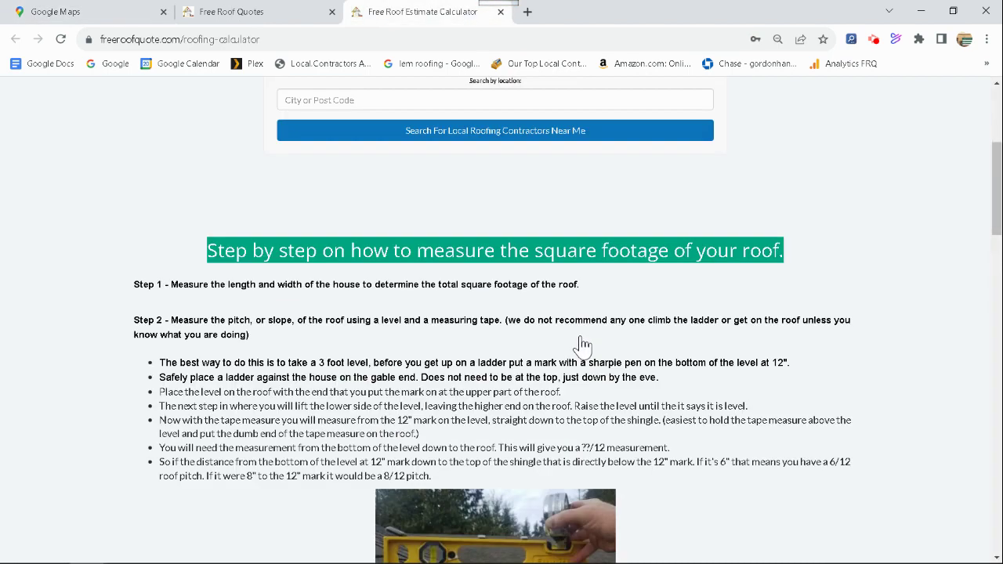
scroll(583, 344, down, 2)
scroll(584, 344, down, 2)
scroll(584, 343, down, 1)
scroll(584, 344, down, 2)
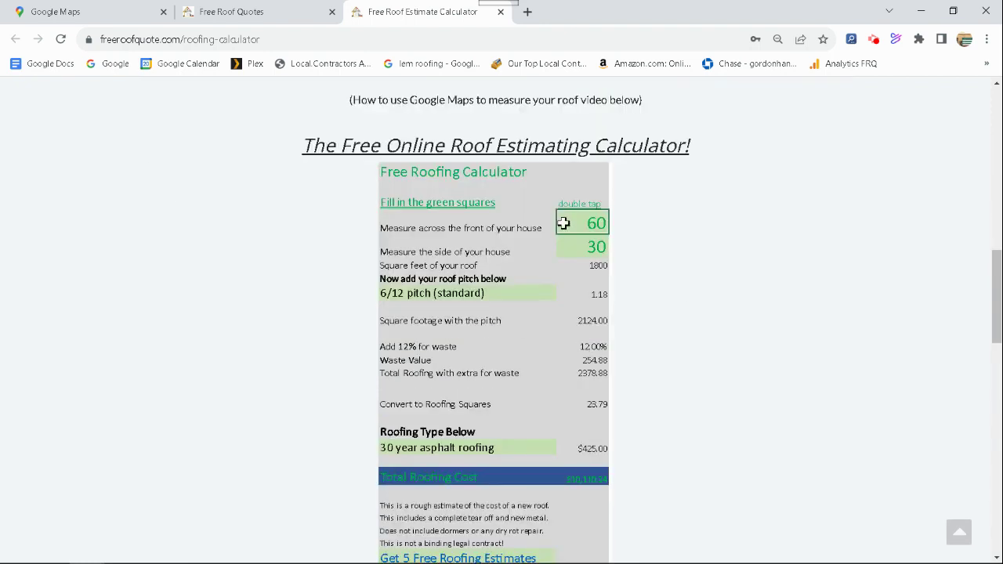
click(595, 221)
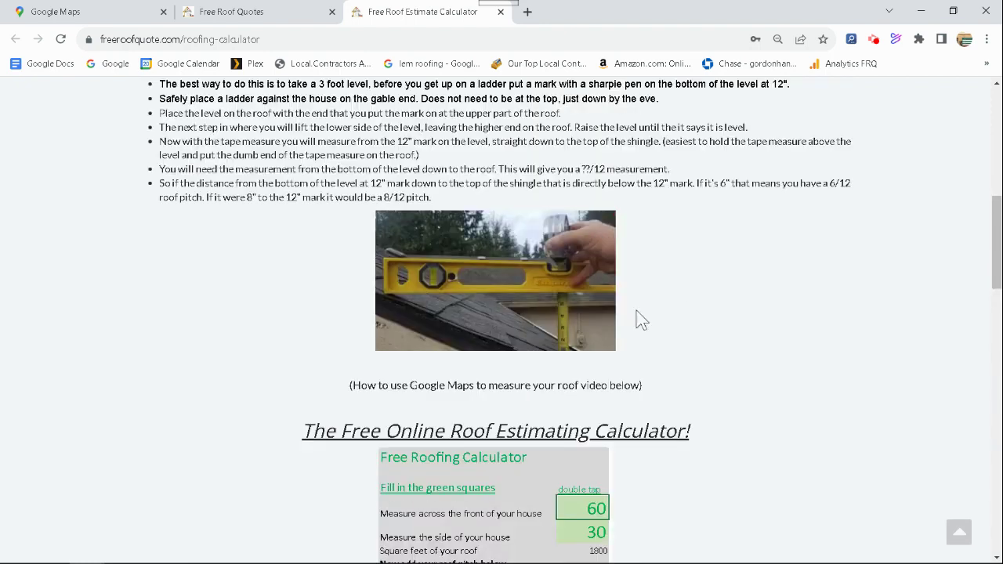
scroll(640, 321, down, 1)
scroll(629, 434, down, 1)
double_click(600, 367)
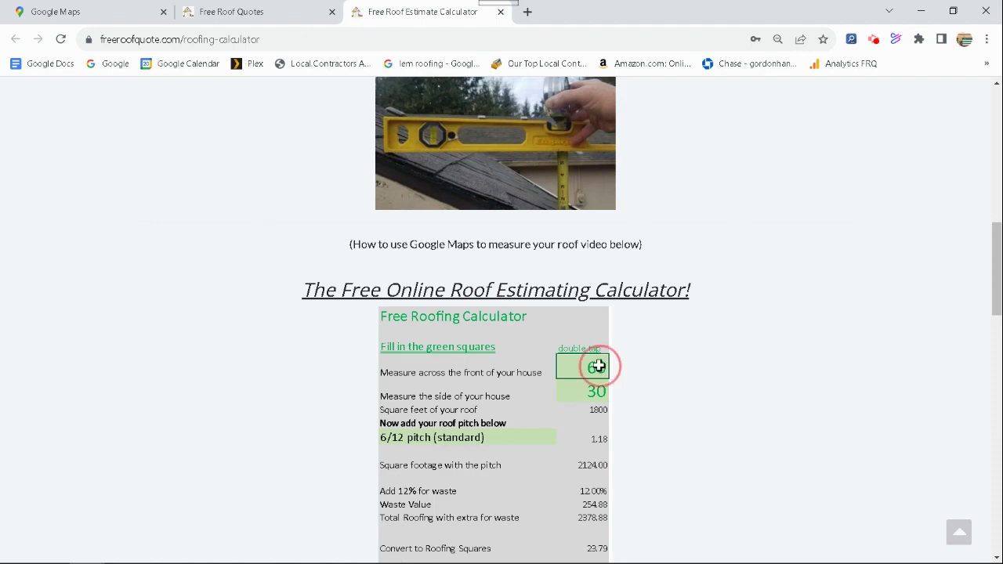
key(BackSpace)
key(BackSpace)
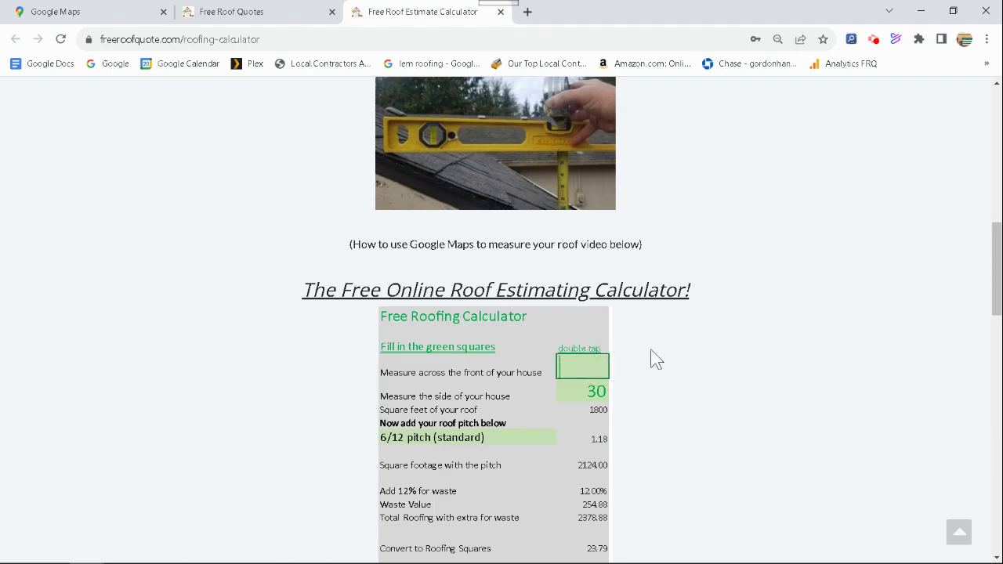
text(2950)
key(Return)
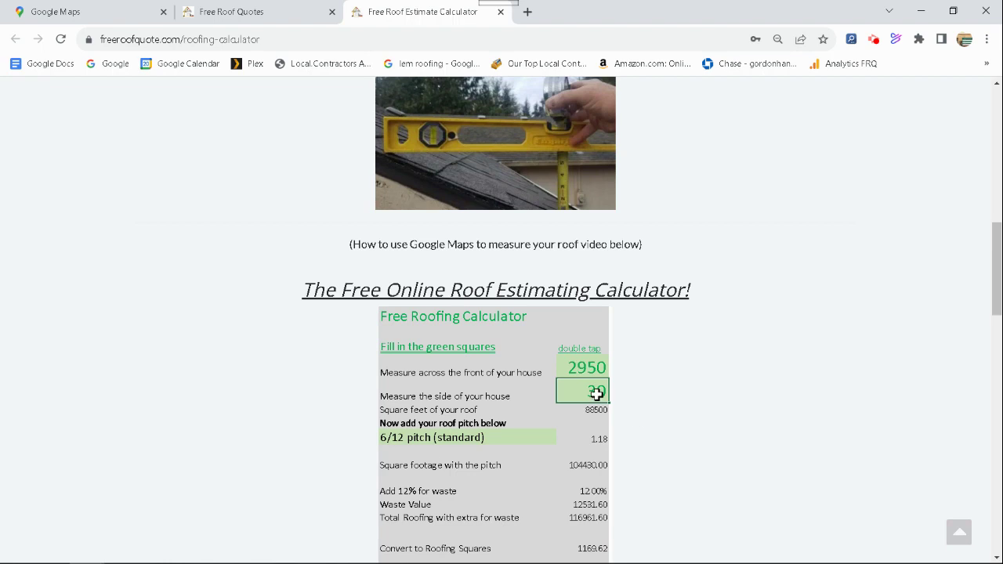
Replace the side measurement 30 with 1.
double_click(598, 393)
key(BackSpace)
key(BackSpace)
text(1)
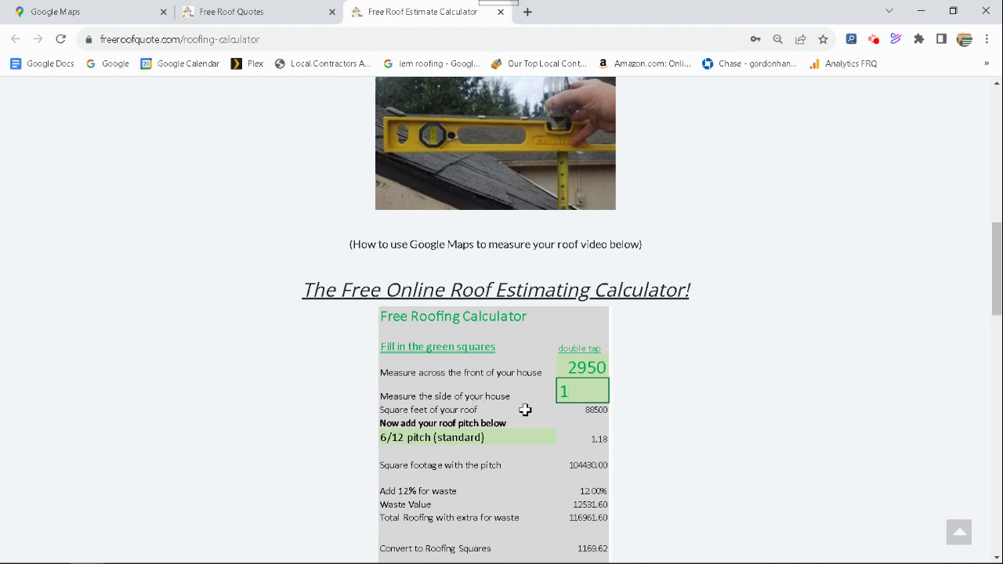
scroll(623, 436, down, 1)
Keep the roof pitch at 6/12 (standard) and cross-check the 2,946.04 ft² Maps area.
click(529, 403)
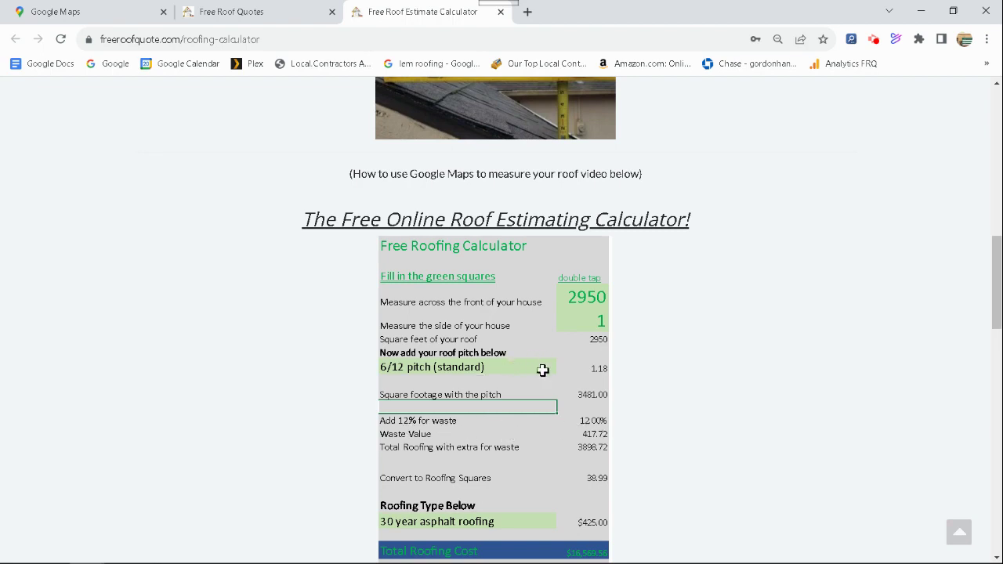
click(541, 369)
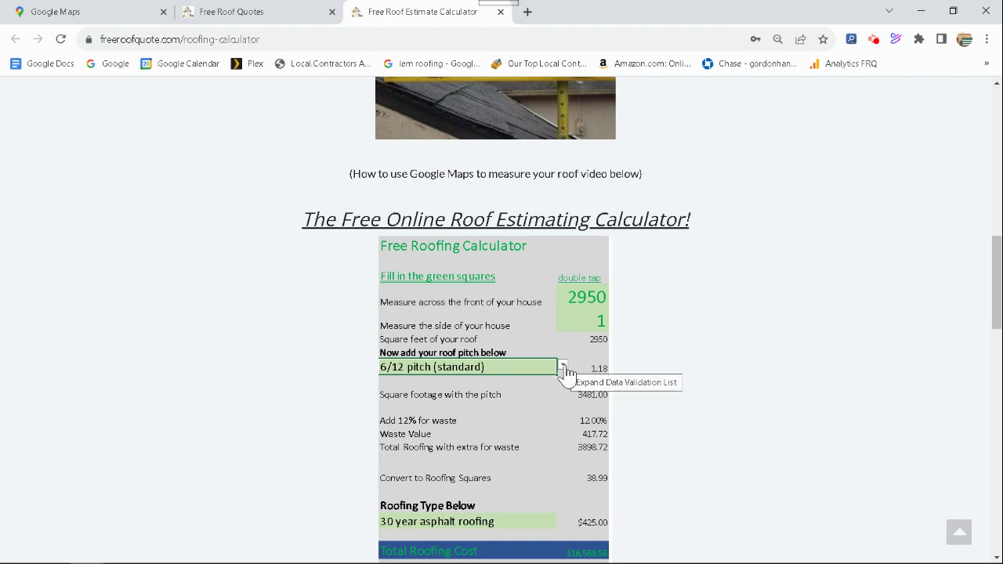
click(563, 370)
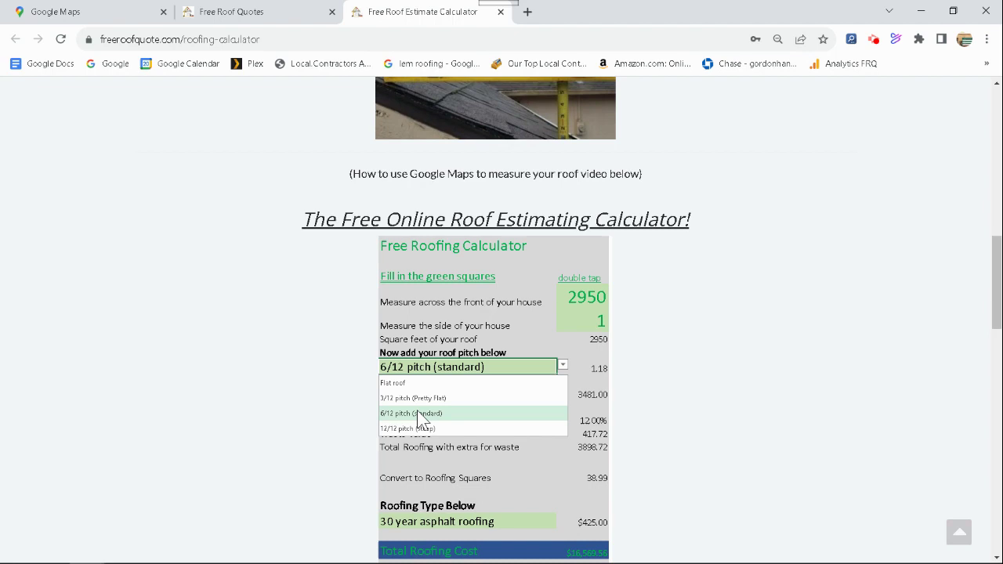
click(419, 414)
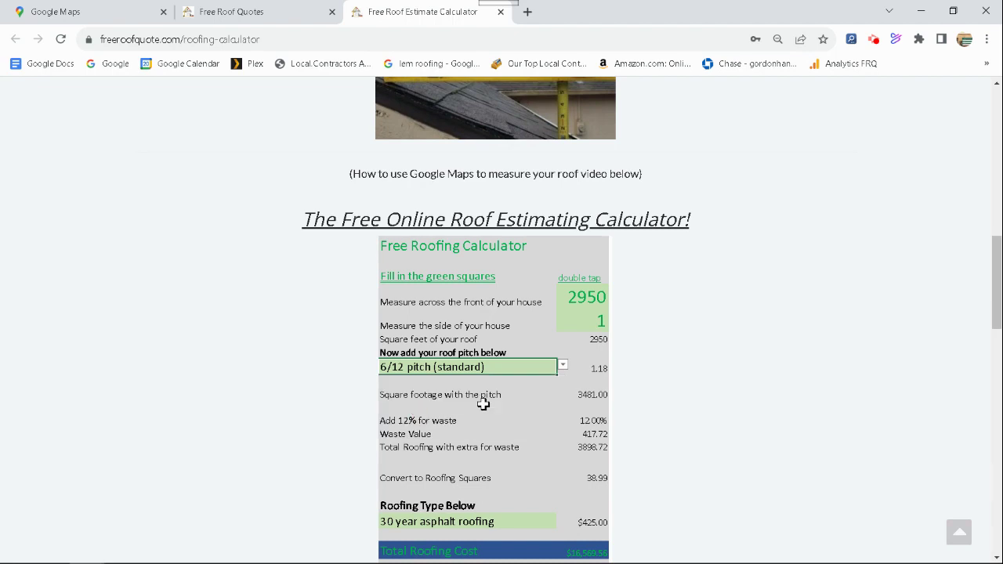
scroll(504, 407, down, 1)
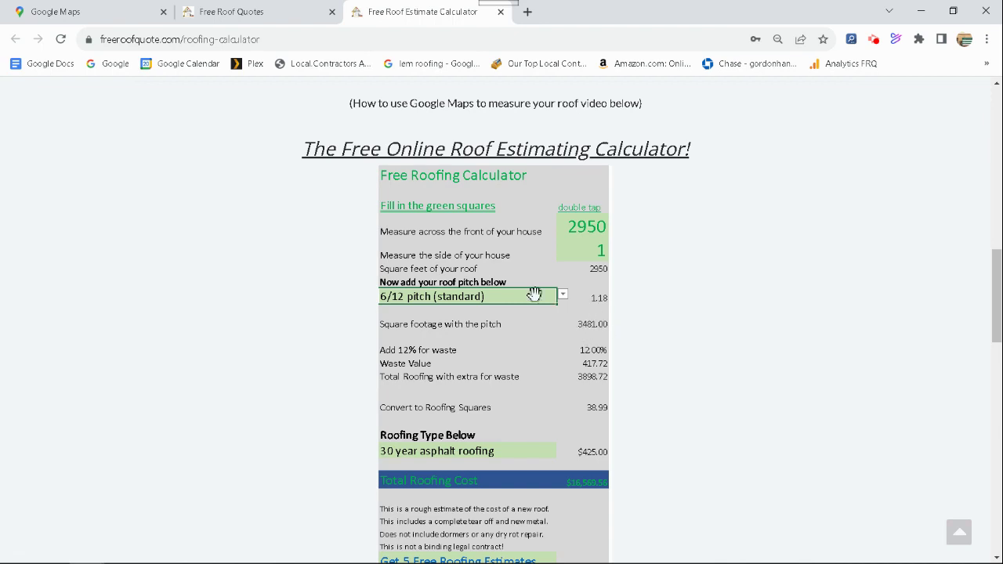
click(129, 11)
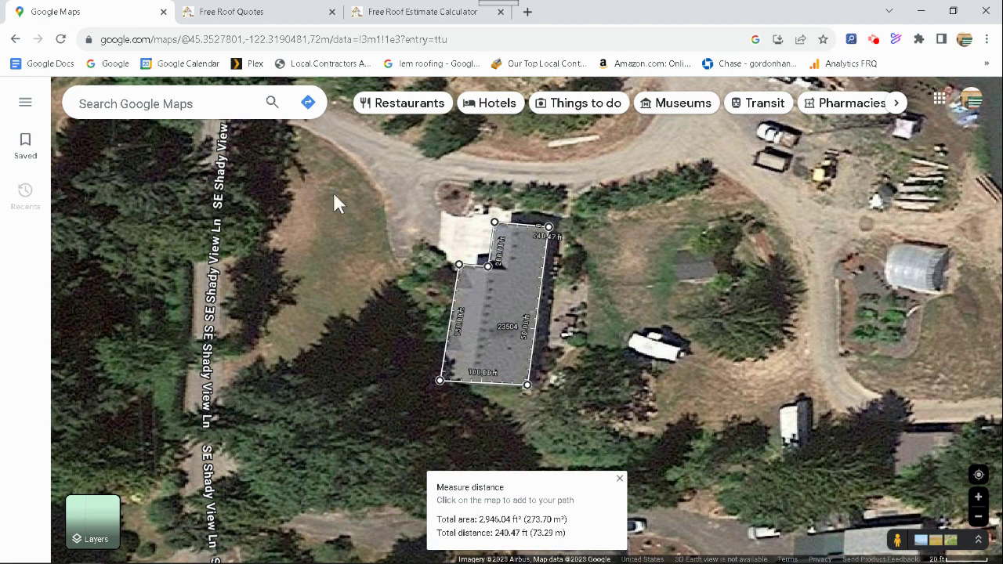
click(386, 16)
Open the Roofing Type dropdown listing materials from 30-year asphalt to slate and TPO.
scroll(474, 407, down, 1)
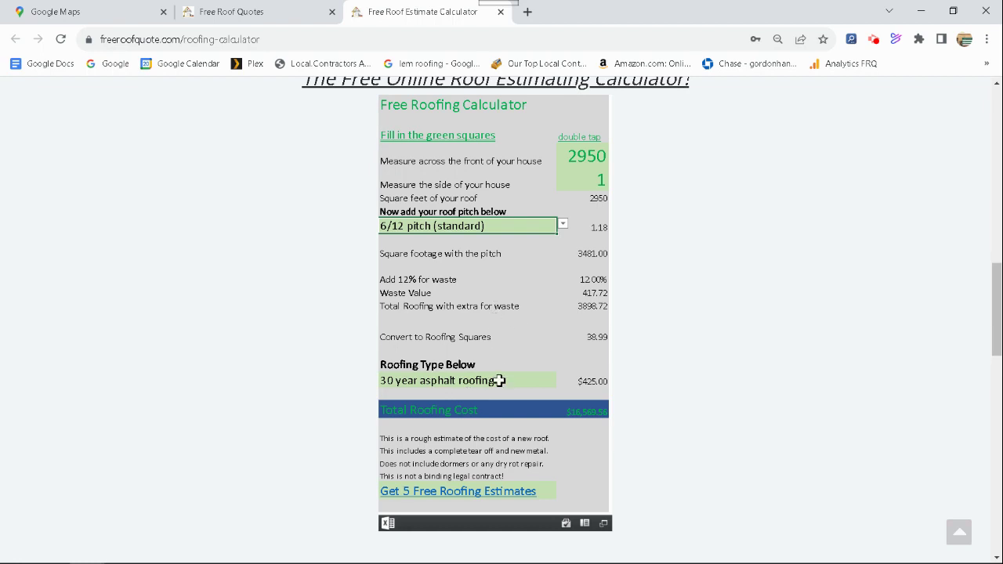
click(534, 379)
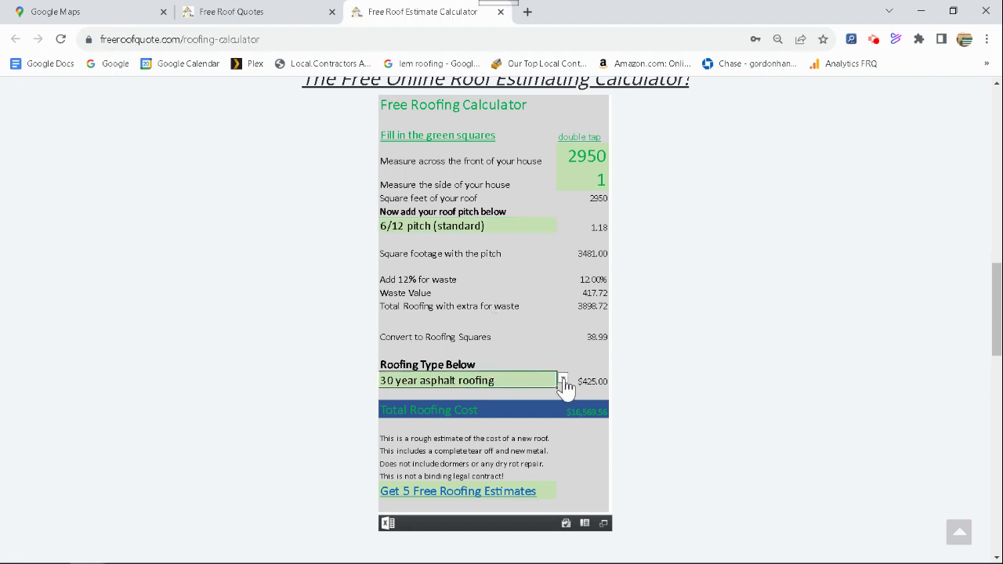
click(563, 380)
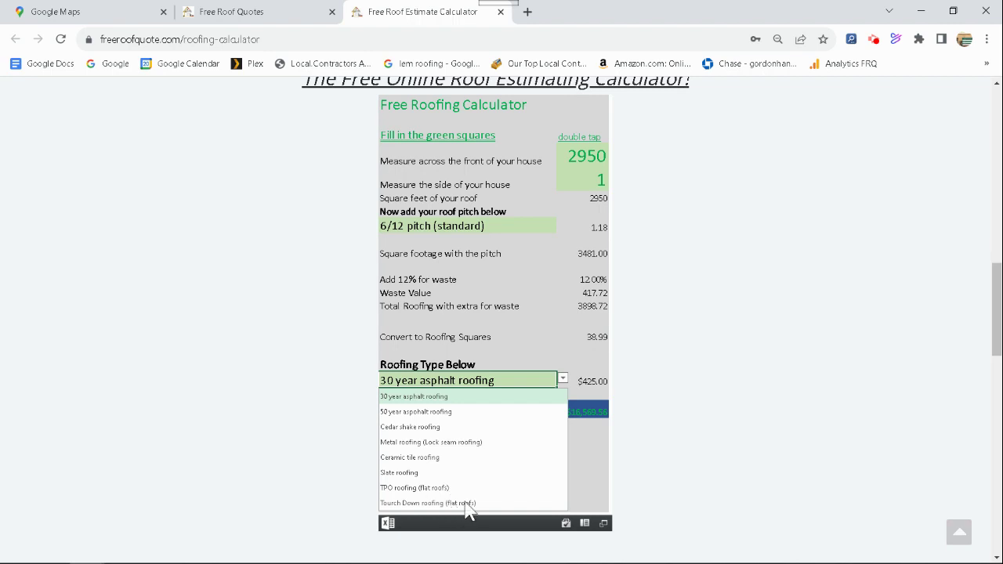
Keep 30 year asphalt roofing ($16,569.58 total) and switch to the Free Roof Quote homepage.
click(421, 395)
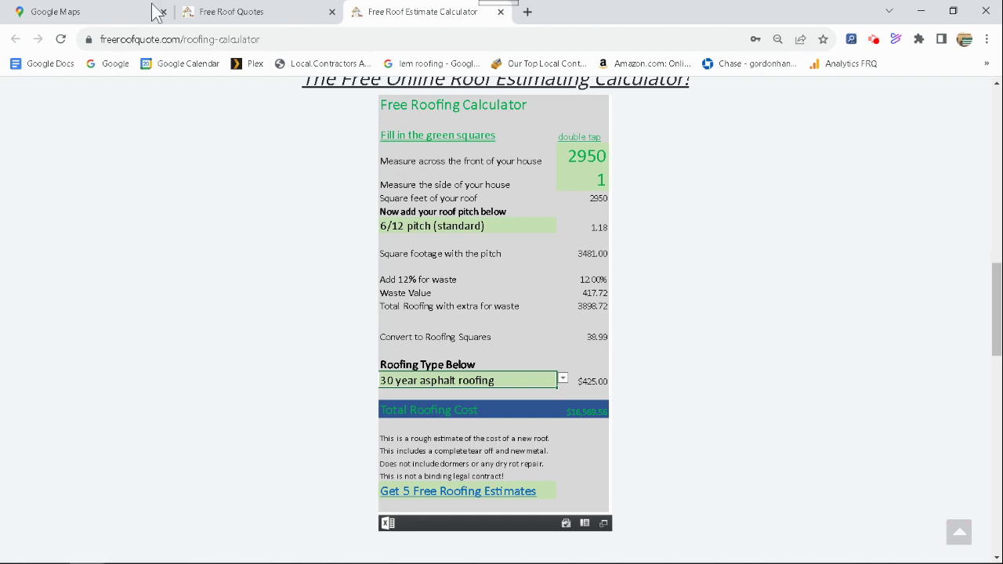
click(218, 17)
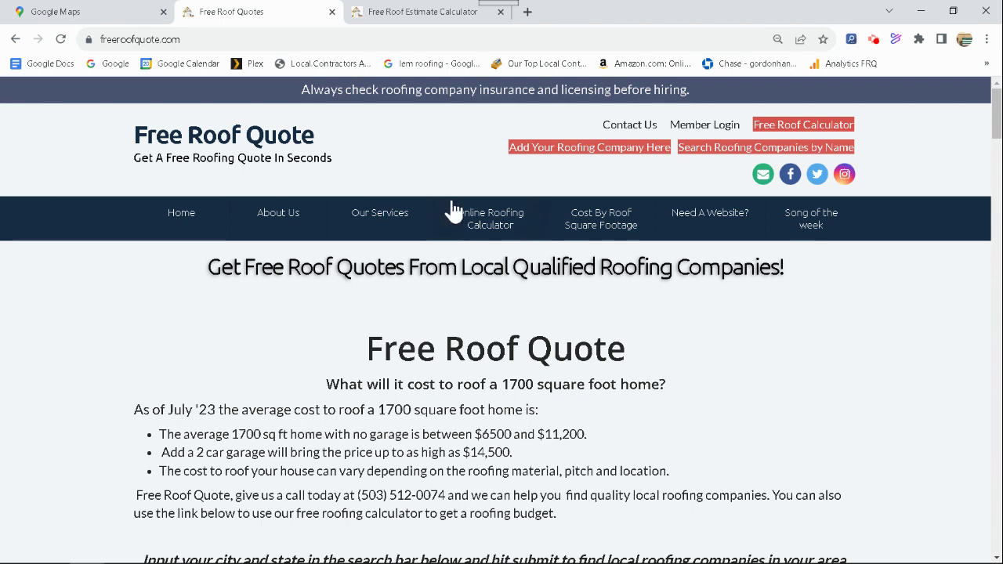
Search roofing contractors for Portland, OR, loading the Portland Roofing Quotes page with 55 results.
scroll(454, 216, down, 5)
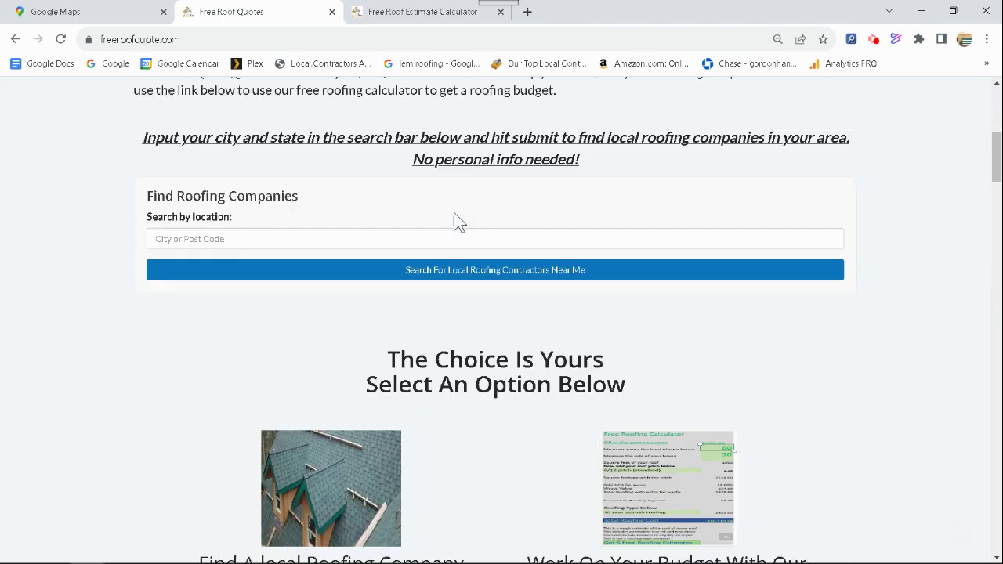
click(397, 245)
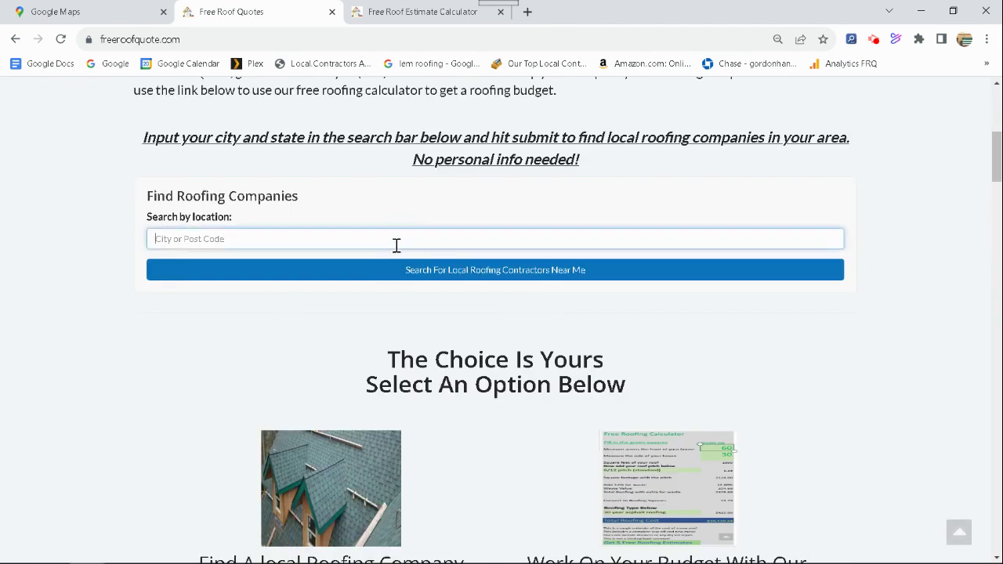
text(port)
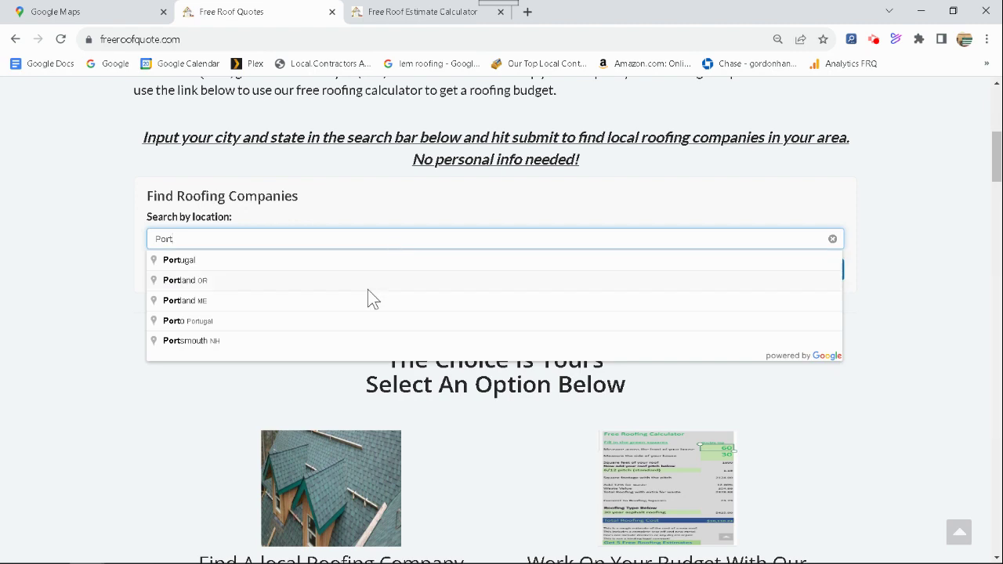
click(223, 281)
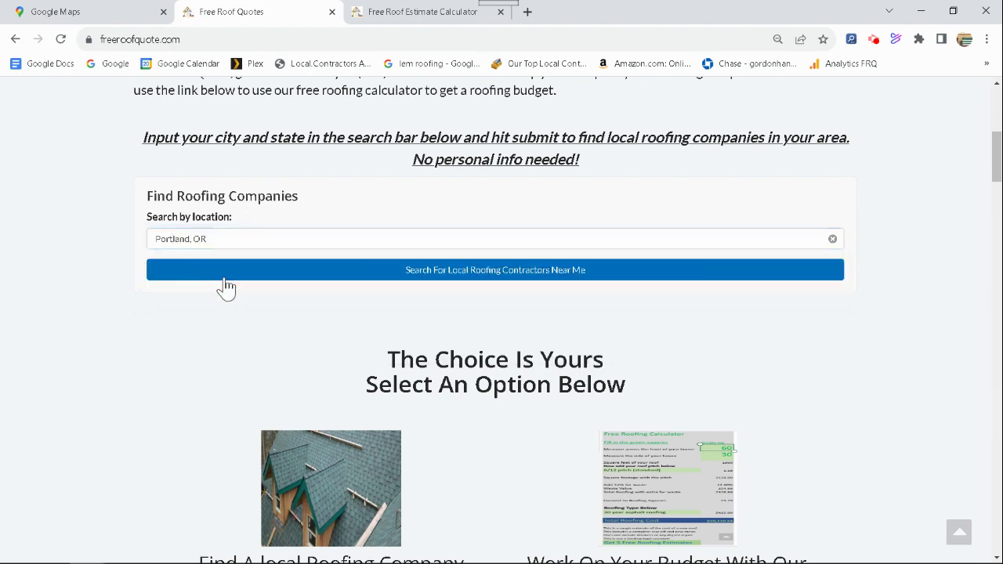
click(475, 271)
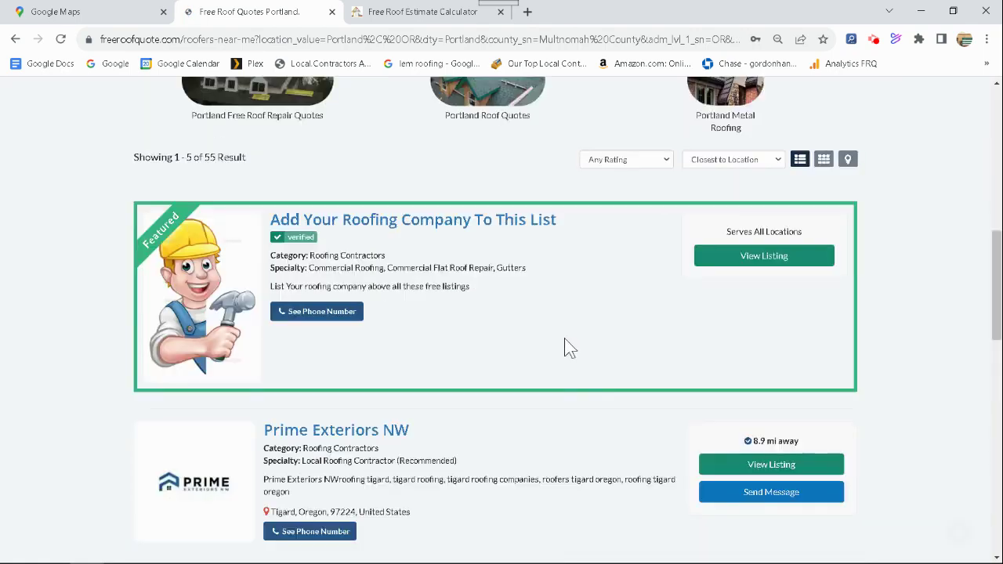
scroll(564, 345, up, 5)
scroll(553, 321, up, 3)
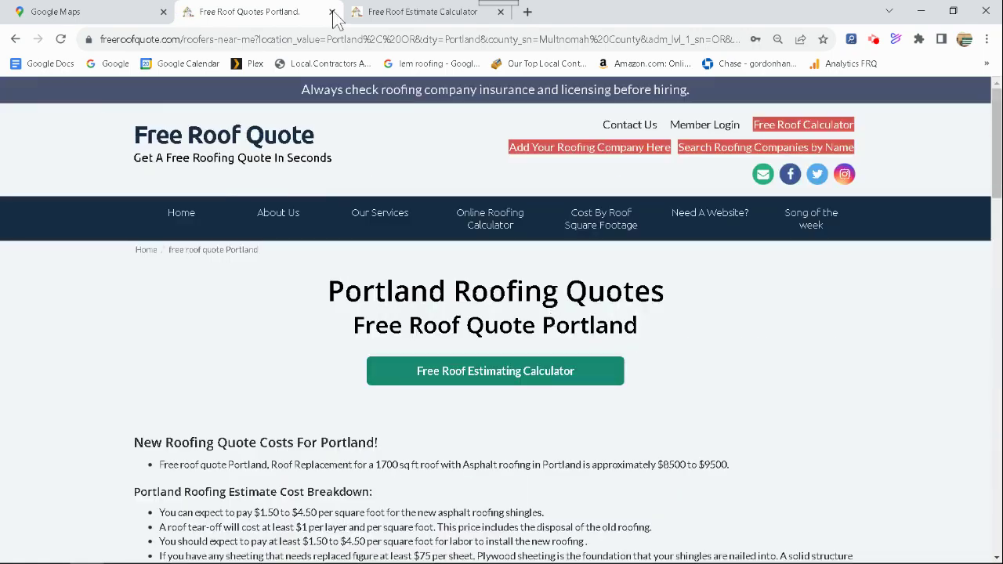